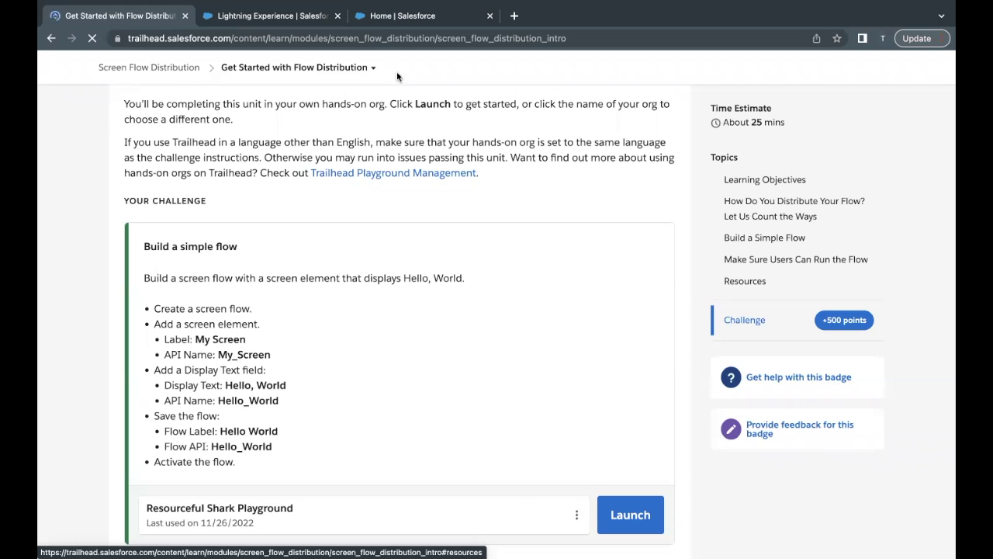
Find the Flows page in Salesforce Setup and create a new Screen Flow.
left_click(393, 17)
left_click(85, 128)
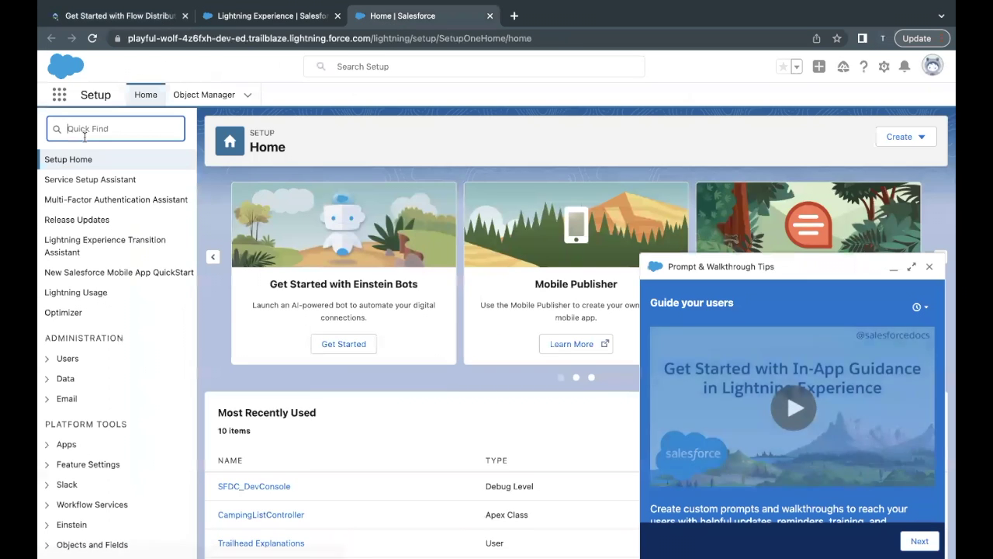
type("flow")
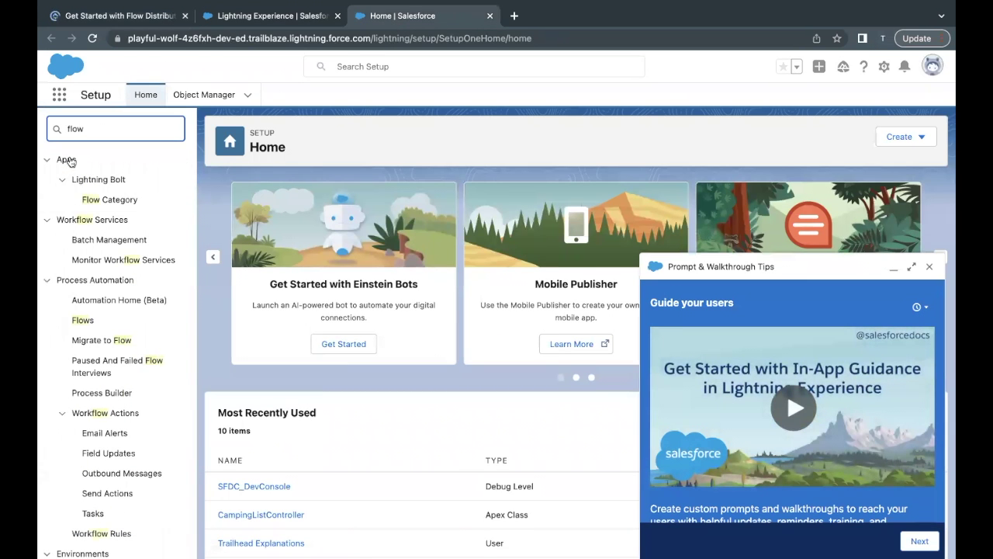
left_click(81, 321)
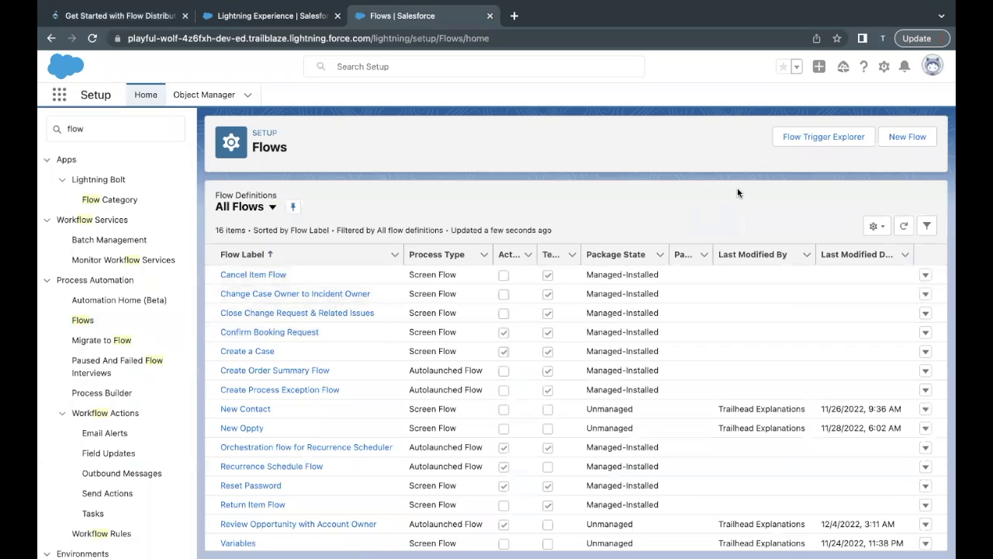
left_click(904, 137)
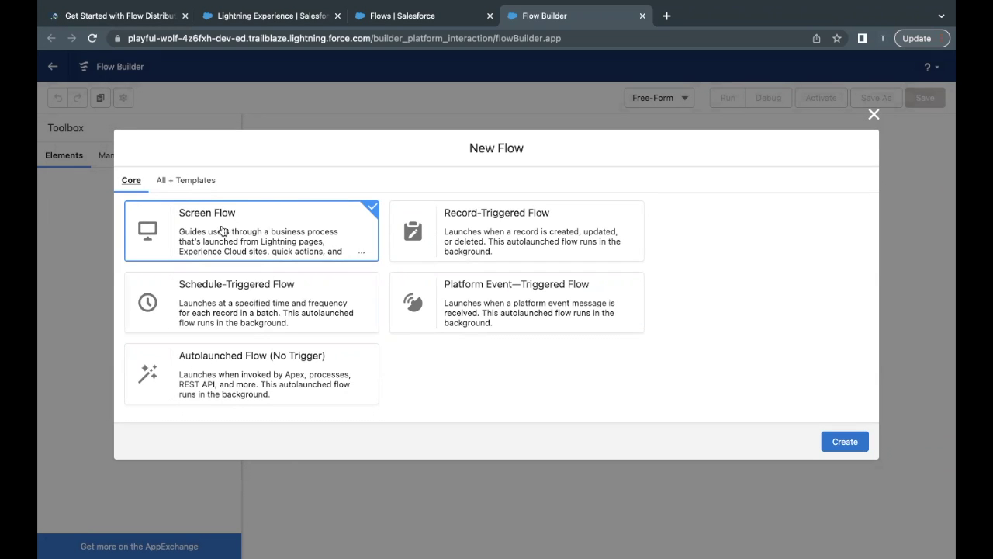
left_click(827, 442)
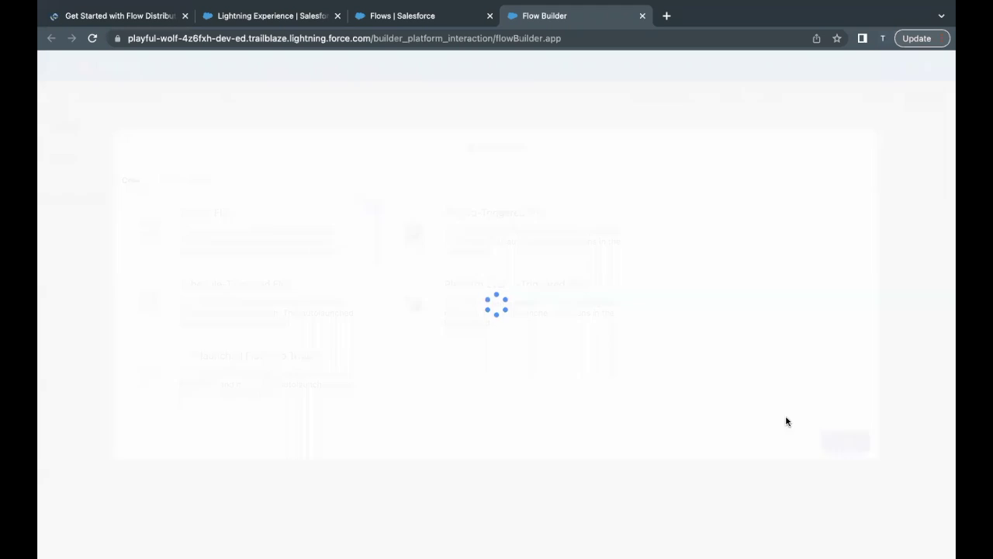
Following the Trailhead challenge, add a Screen element to the flow with label "My Screen" and API name "My_Screen".
left_click(118, 16)
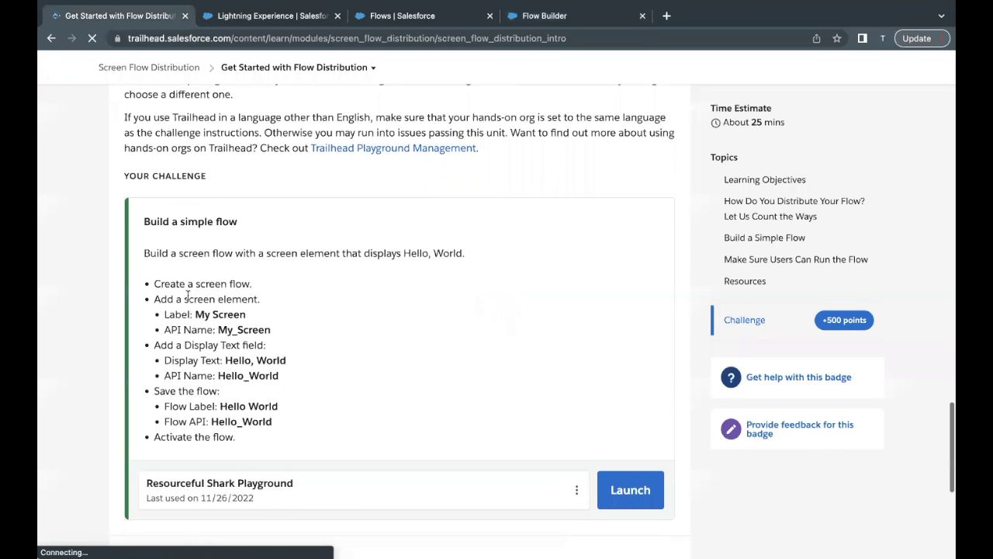
left_click_drag(194, 315, 247, 314)
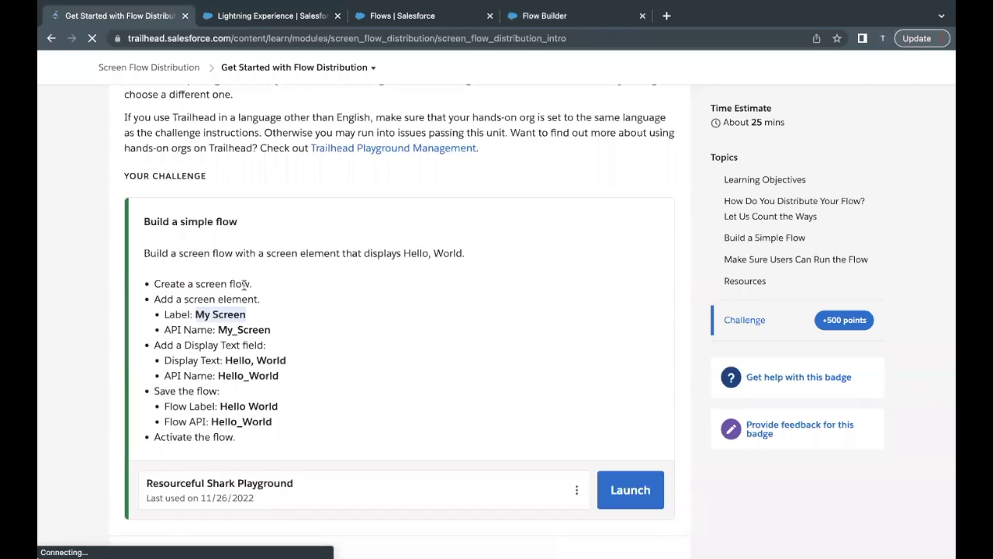
left_click(532, 15)
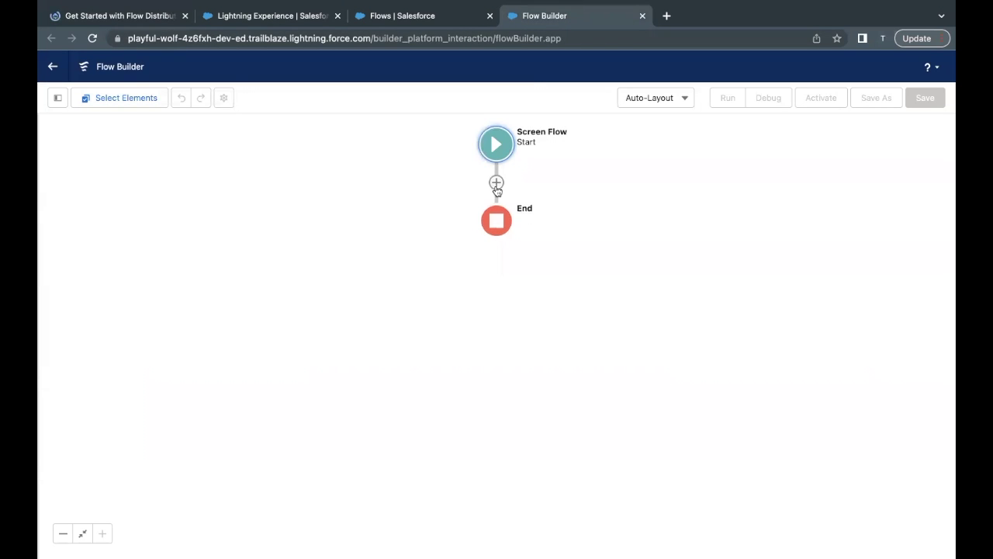
left_click(497, 184)
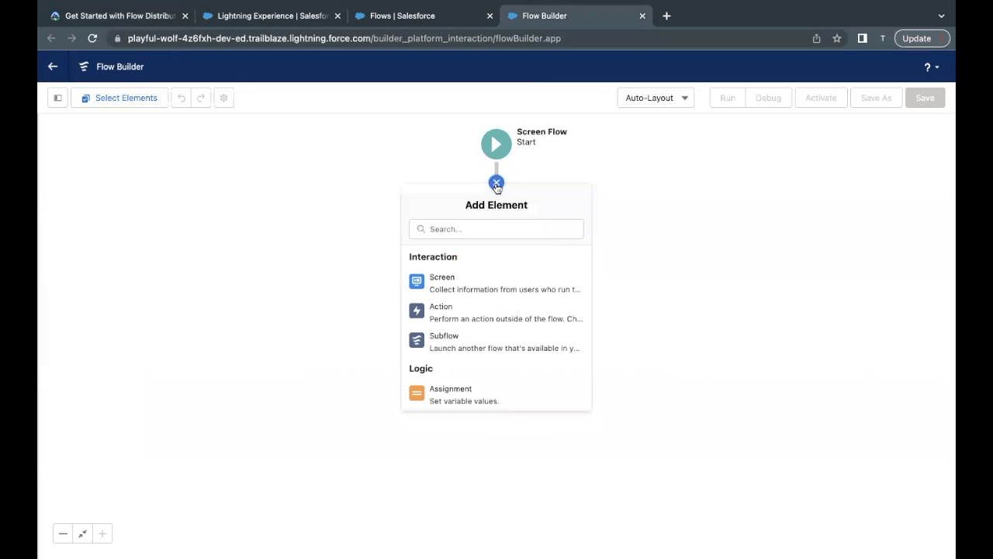
left_click(462, 286)
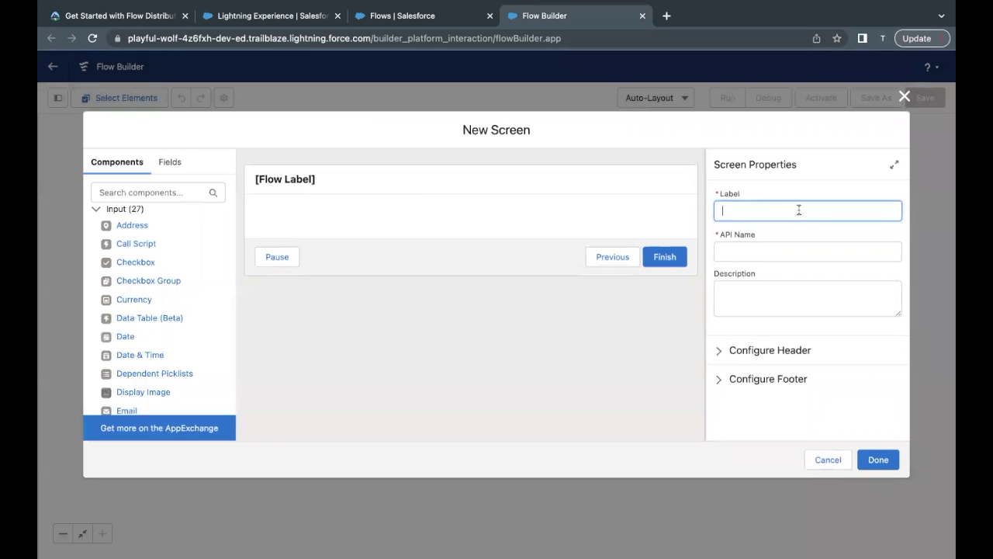
type("My Screen")
left_click(768, 247)
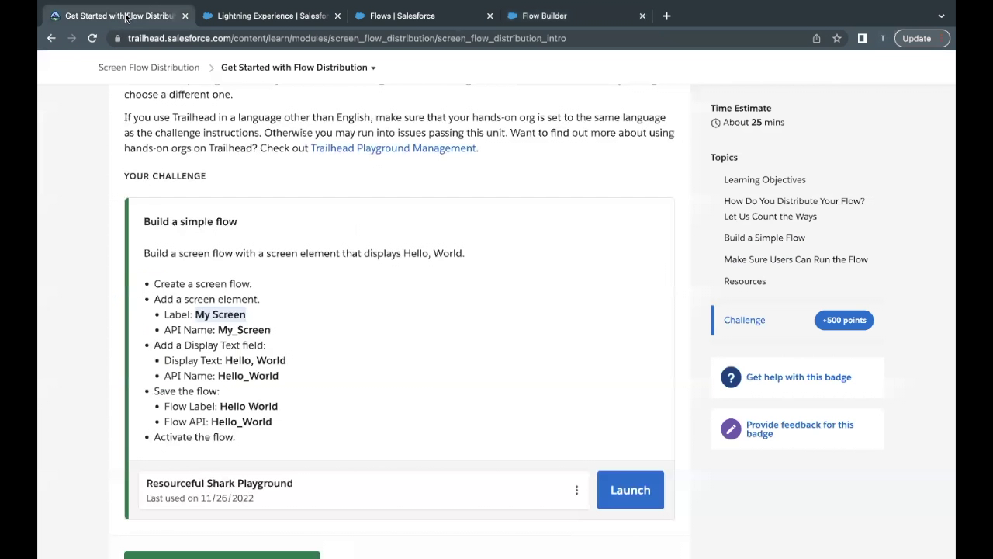
Read the Display Text requirement in the Trailhead challenge and copy its text "Hello, World".
left_click(129, 15)
scroll(223, 284, "down", 1)
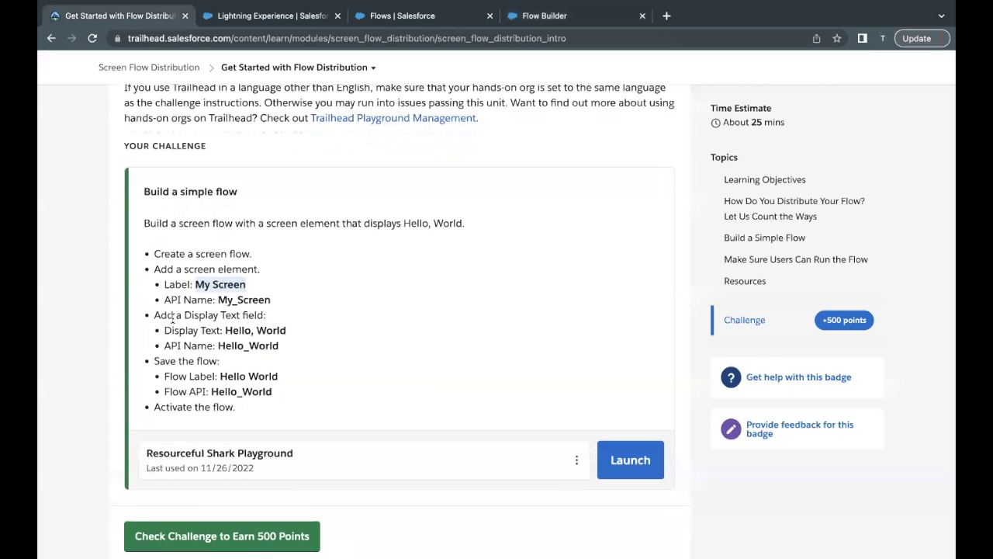
left_click_drag(176, 316, 261, 318)
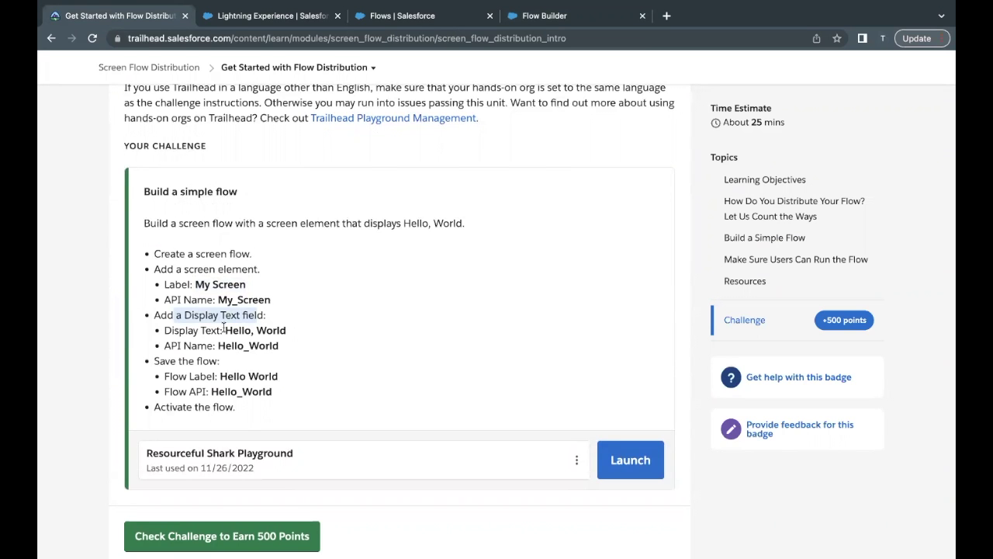
left_click_drag(224, 330, 287, 329)
key("ctrl+c")
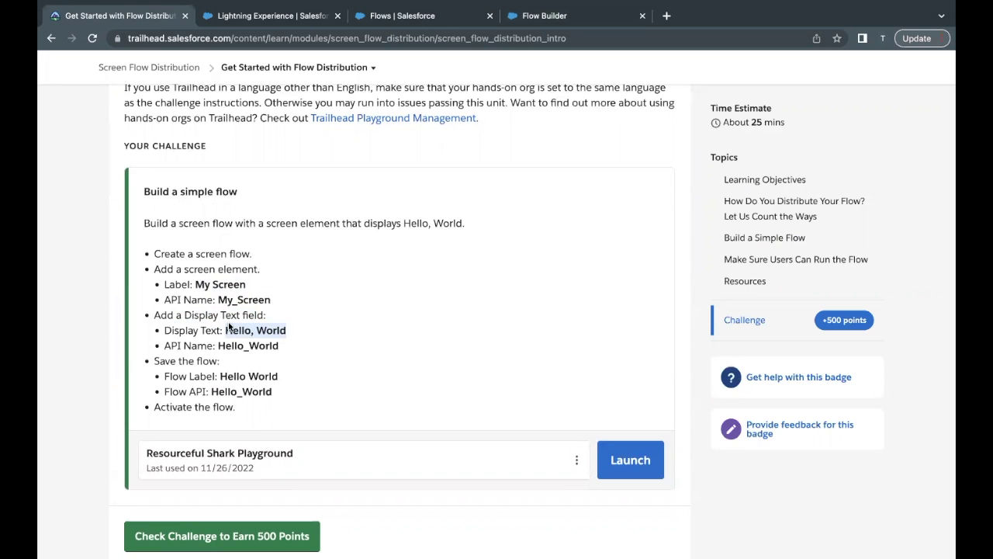
Search the screen components for "tex" and add a Display Text component to My Screen.
left_click(546, 17)
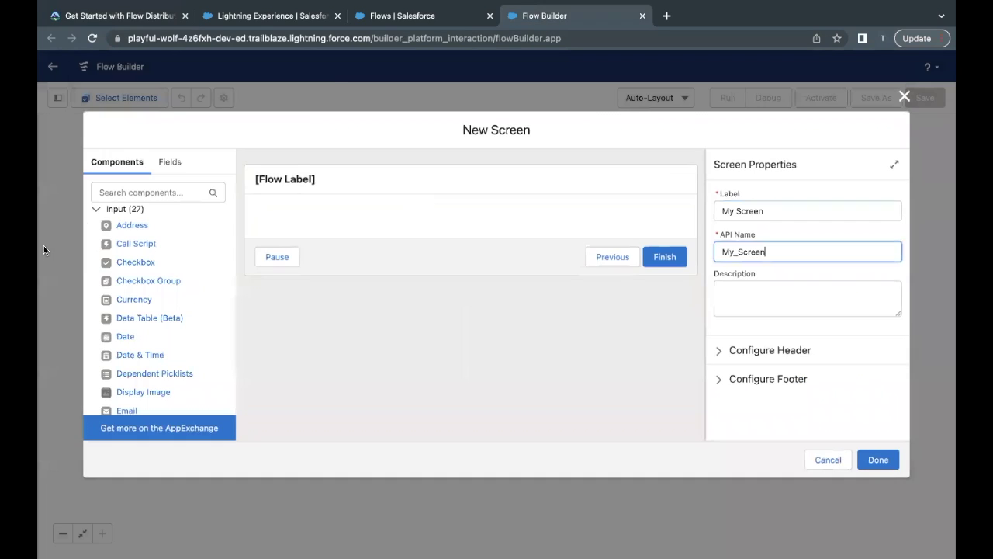
left_click(108, 19)
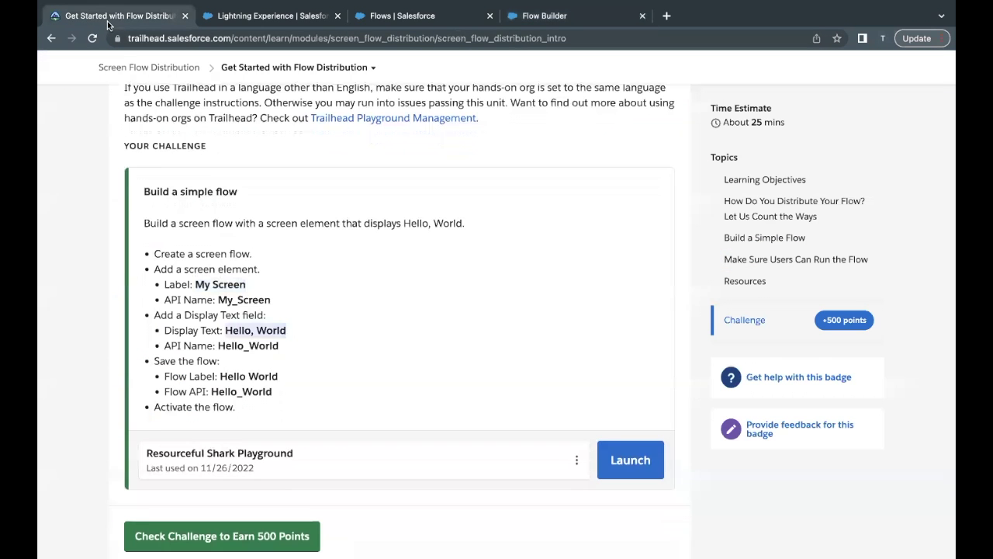
left_click(551, 17)
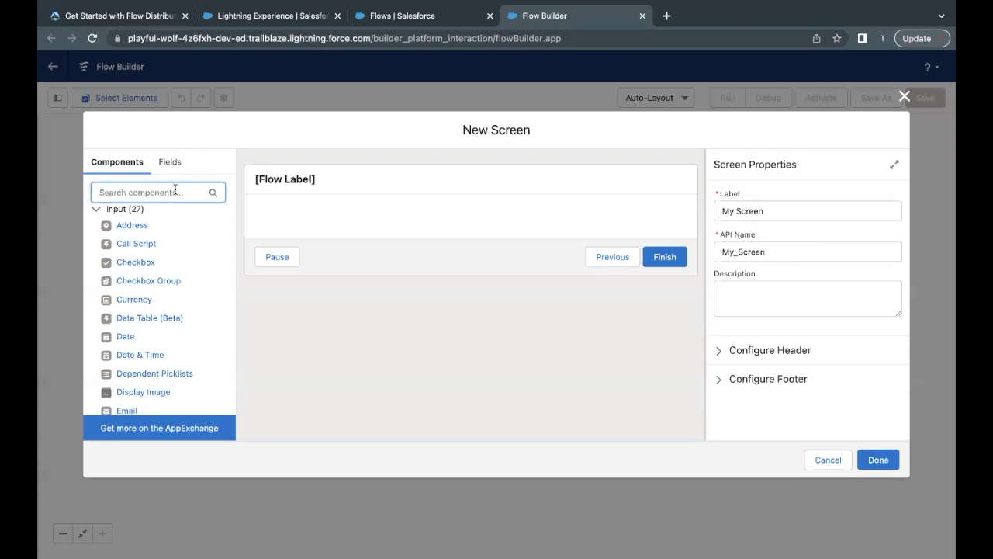
type("tex")
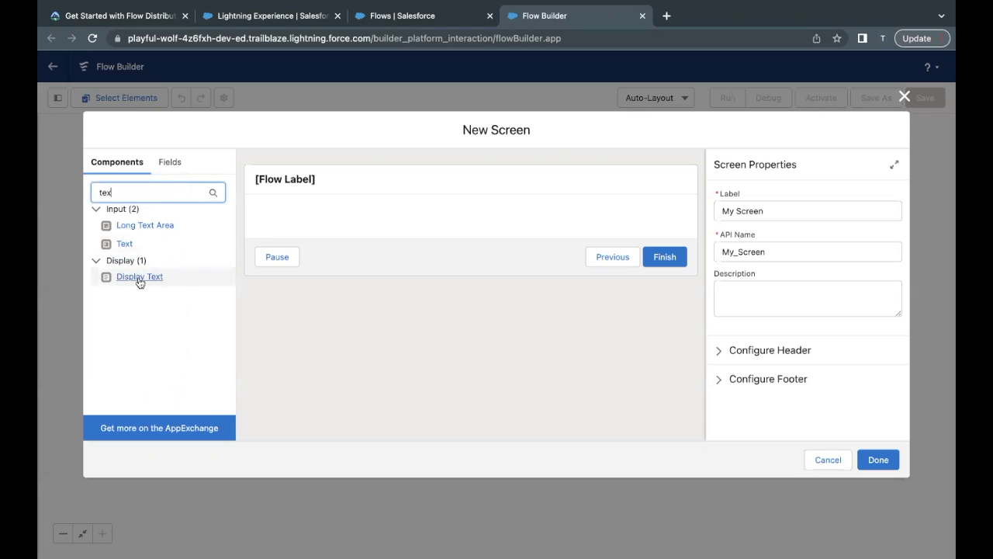
left_click_drag(140, 283, 161, 277)
left_click_drag(273, 240, 306, 222)
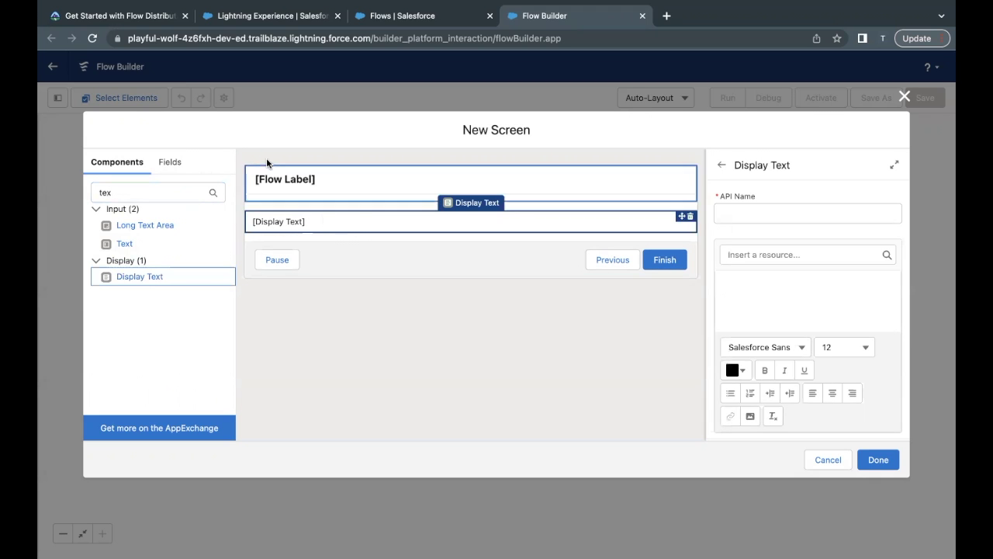
Paste "Hello, World" as the content of the Display Text component.
left_click(731, 210)
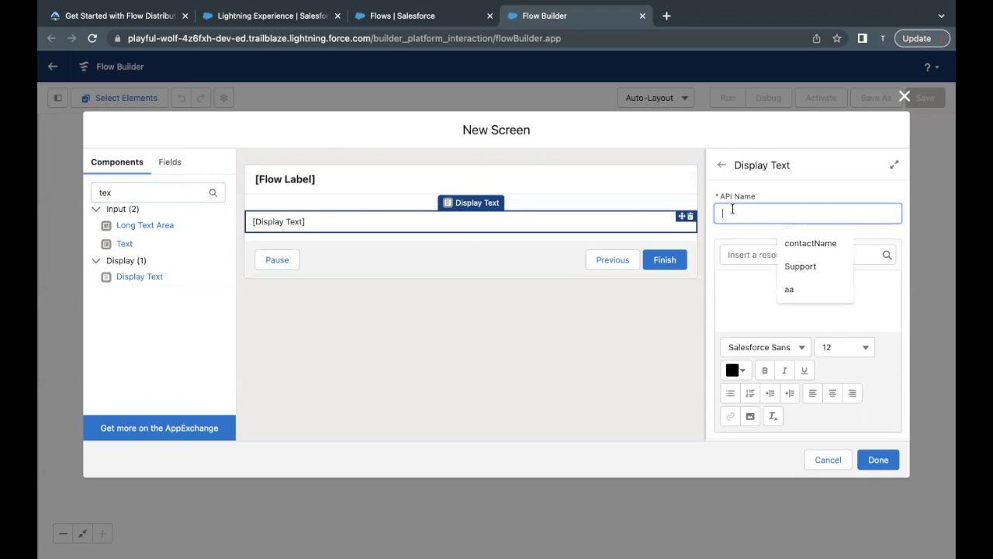
left_click(722, 301)
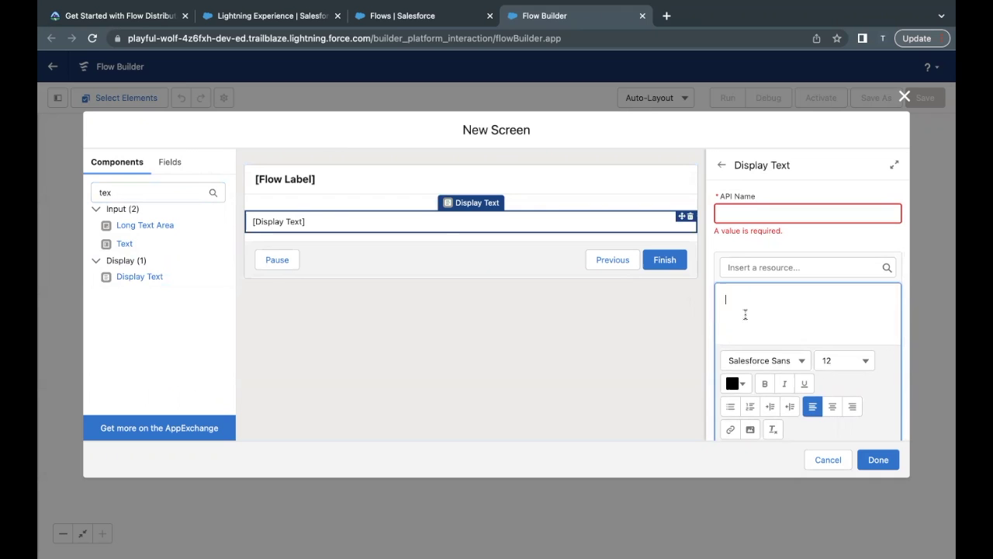
left_click(379, 226)
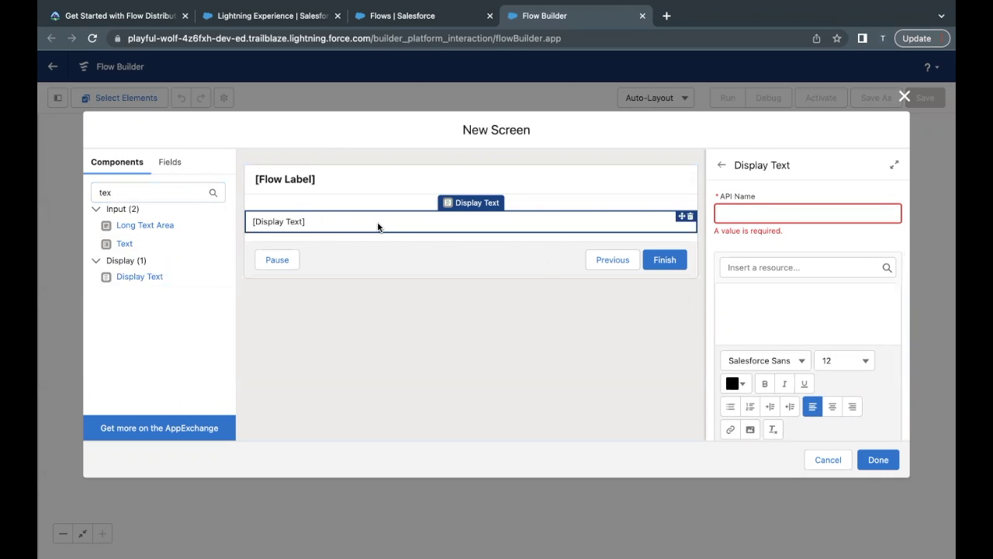
left_click(746, 287)
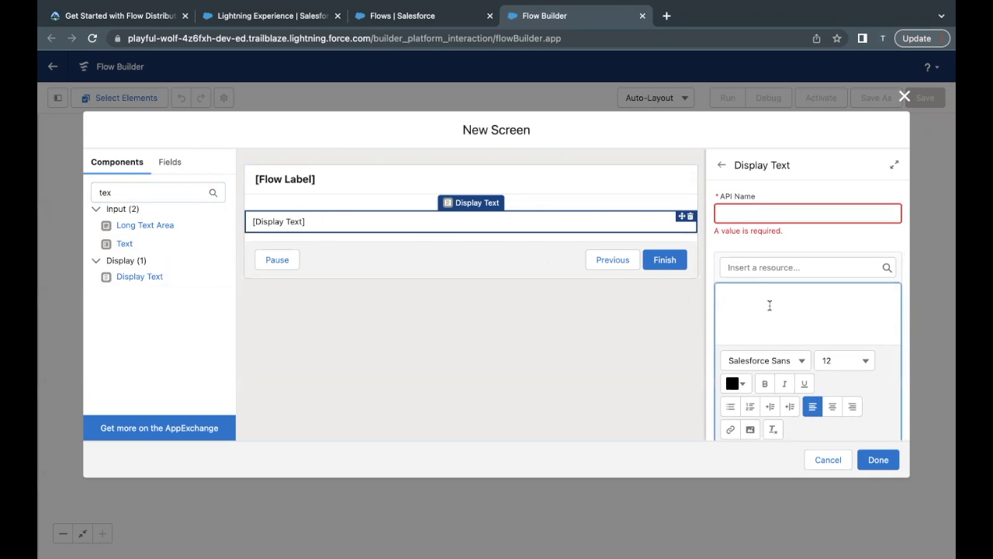
key("ctrl+v")
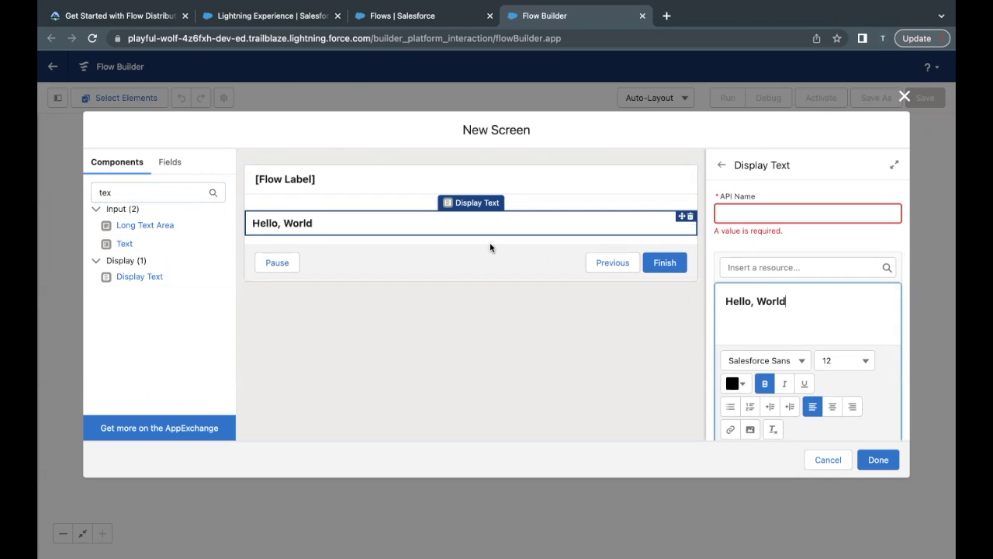
Copy "Hello_World" from the Trailhead challenge and set it as the Display Text component's API name.
left_click(119, 17)
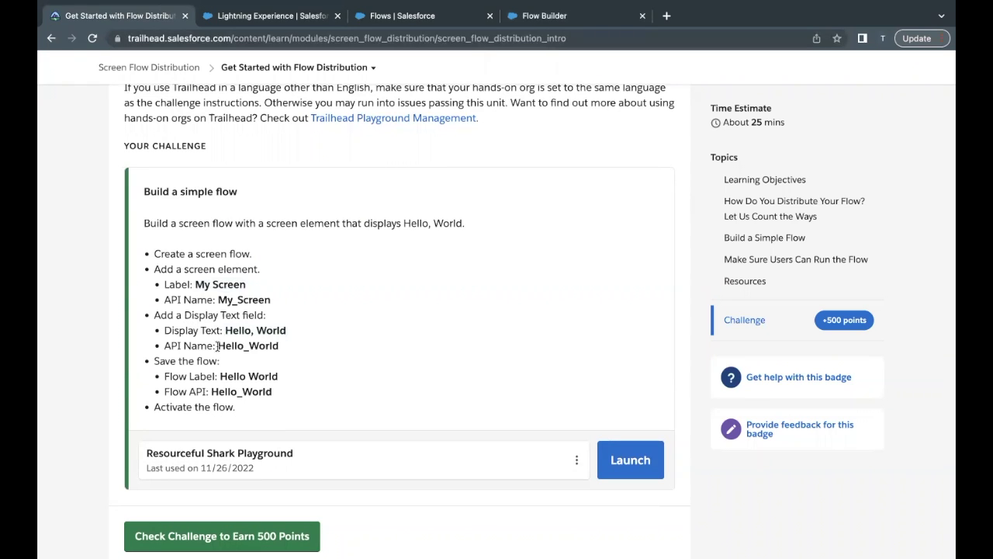
left_click_drag(217, 345, 303, 349)
key("super+c")
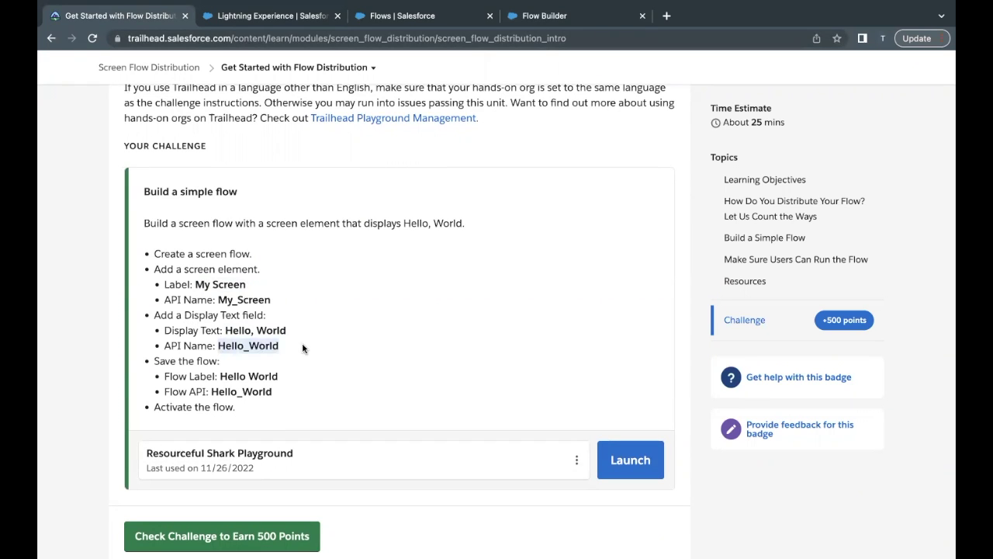
left_click(547, 18)
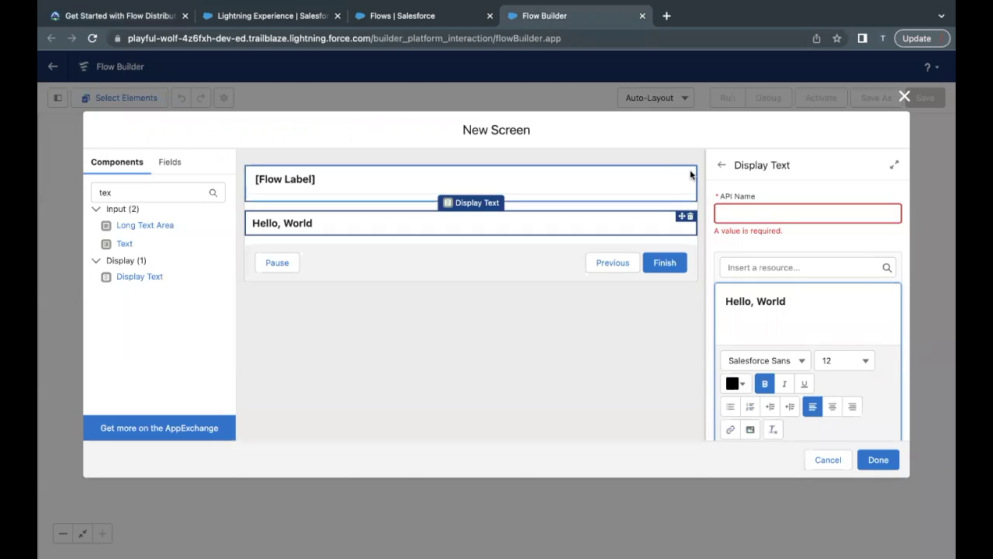
left_click(724, 213)
key("super+v")
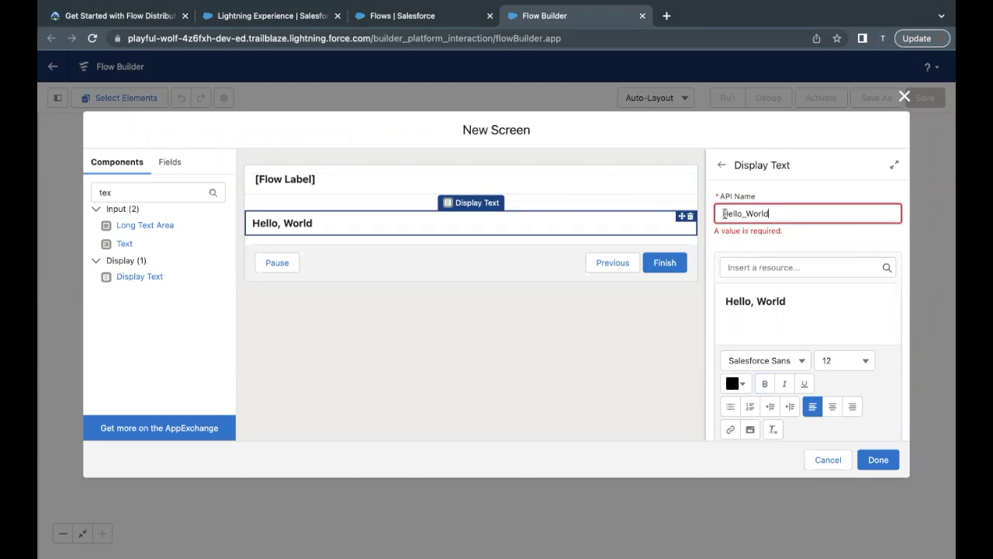
left_click(654, 344)
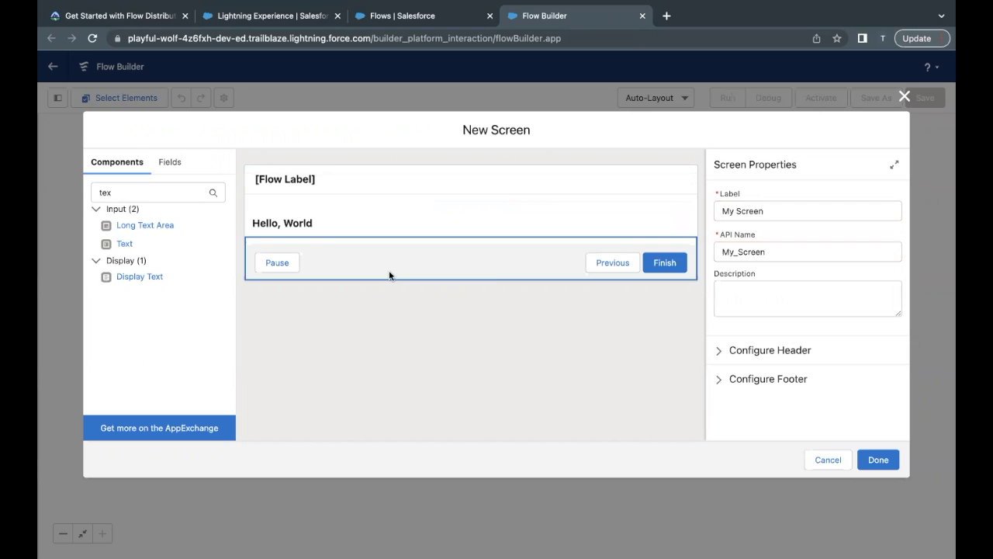
left_click(342, 223)
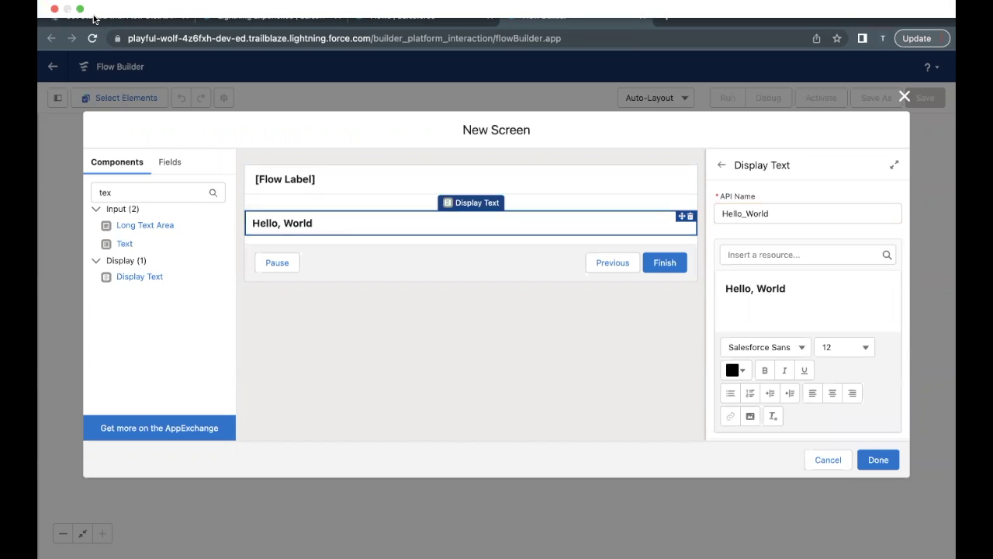
Copy the flow label "Hello World" from the save instructions of the Trailhead challenge.
left_click(96, 17)
scroll(382, 387, "down", 1)
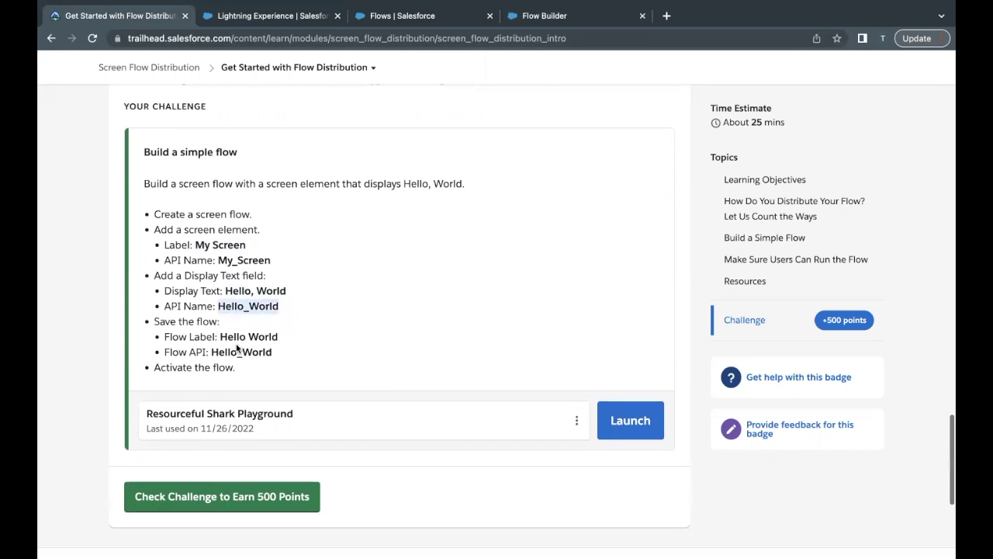
left_click_drag(221, 339, 281, 341)
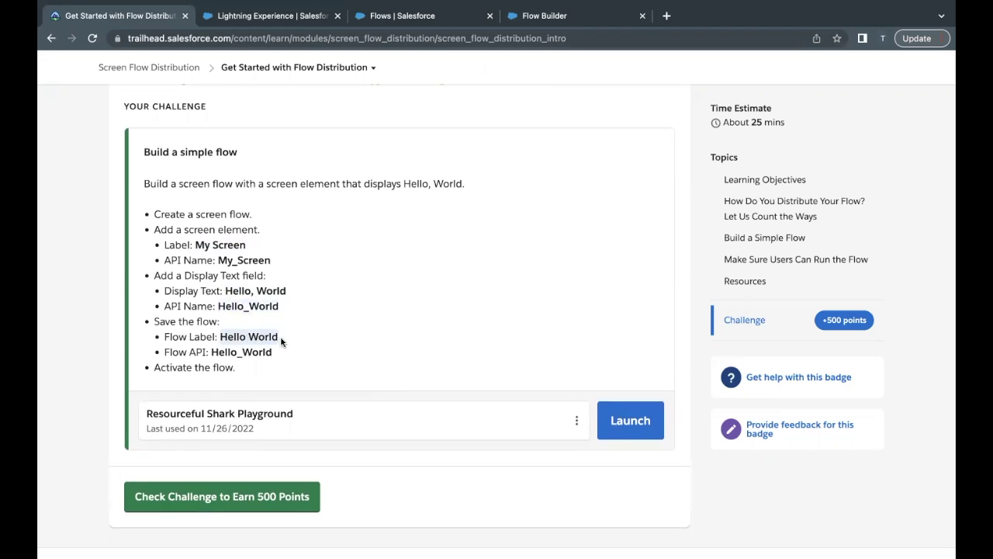
Finish the new screen element in Flow Builder and save the flow with label "Hello World" and API name "Hello_World".
left_click(546, 17)
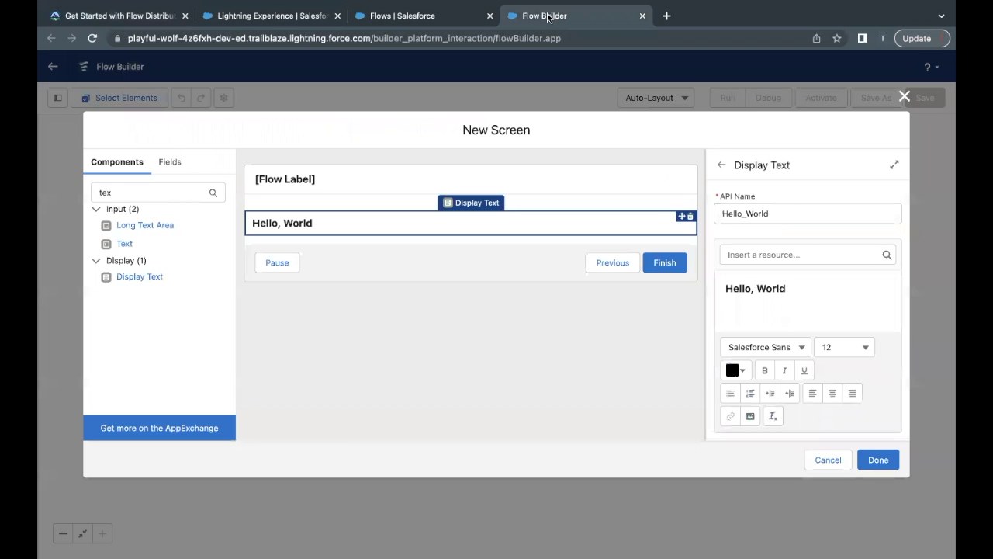
left_click(875, 460)
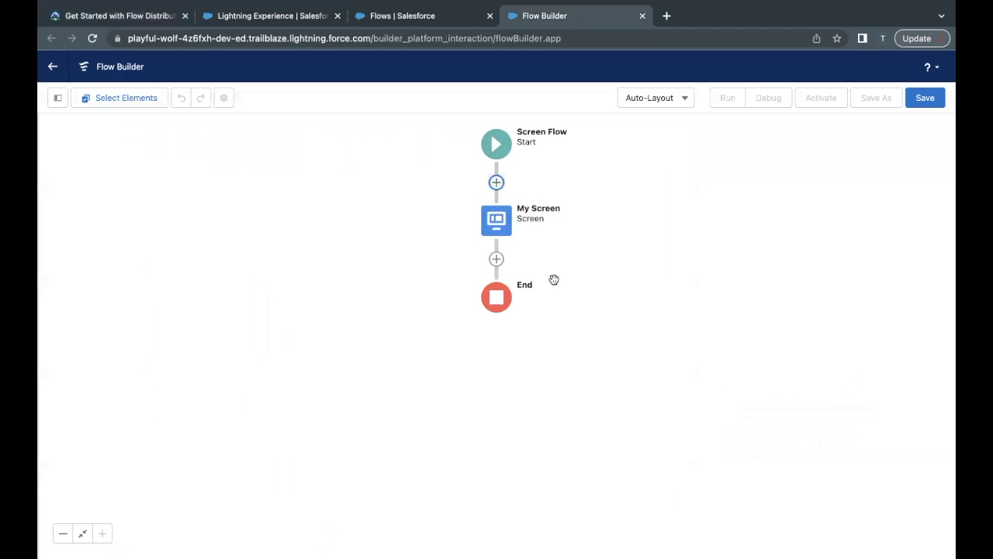
left_click(925, 98)
left_click(395, 264)
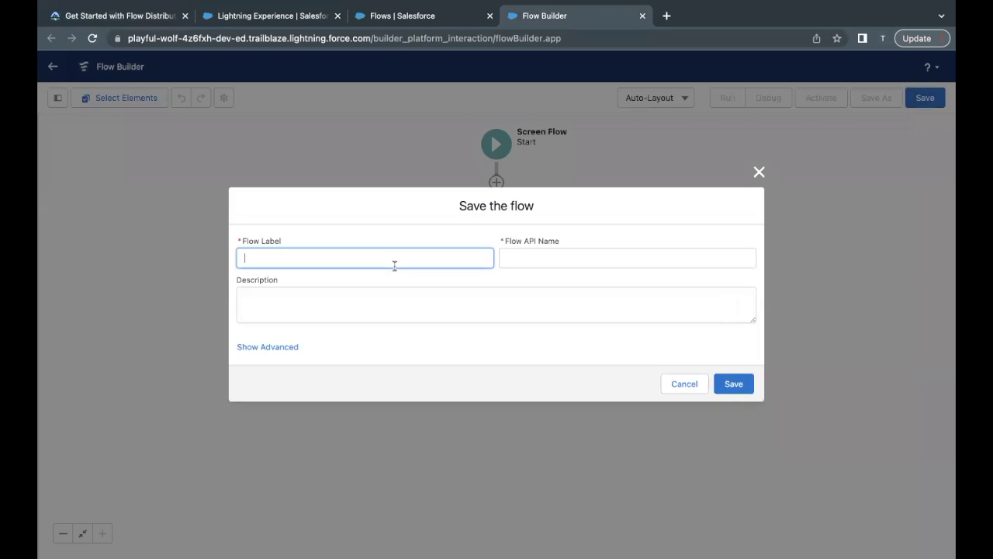
type("Hello World")
left_click(507, 296)
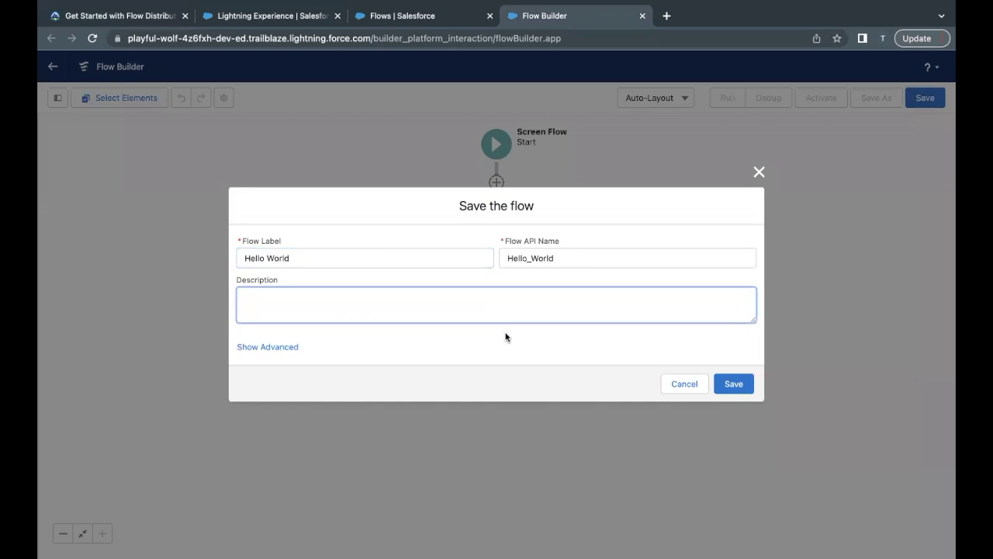
left_click(112, 15)
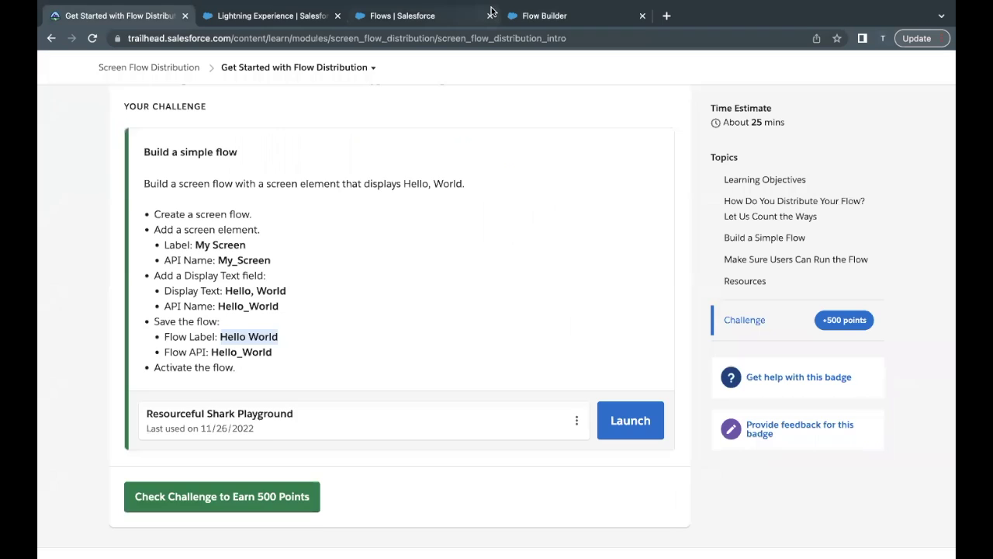
left_click(535, 19)
left_click(747, 380)
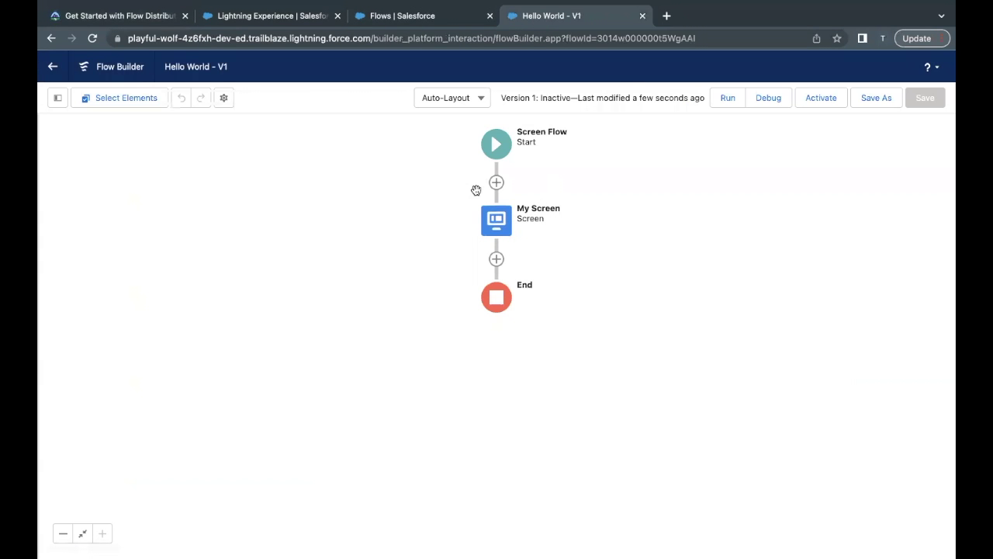
Review the Display Text component's API name and content in My Screen, leaving the screen without changes.
left_click(494, 224)
left_click(497, 357)
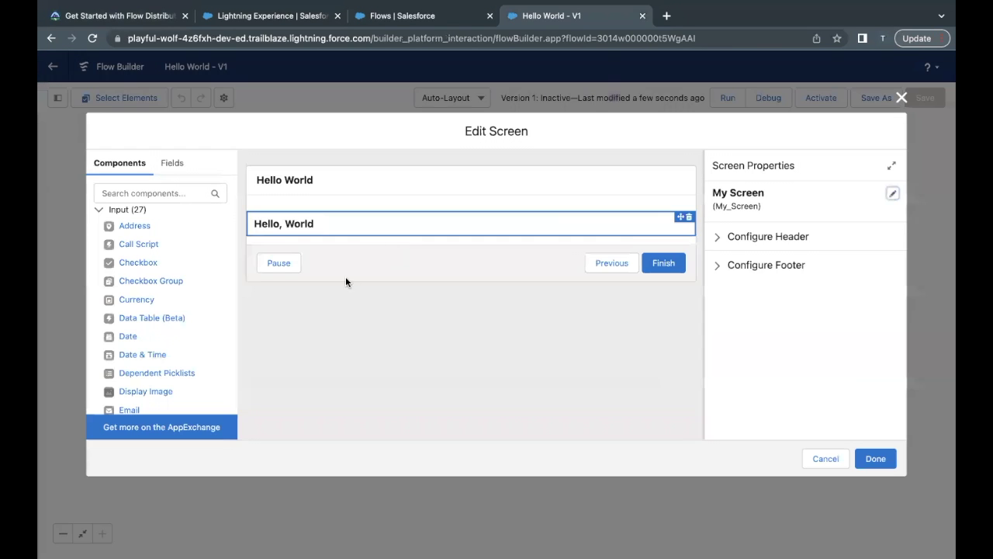
left_click(270, 225)
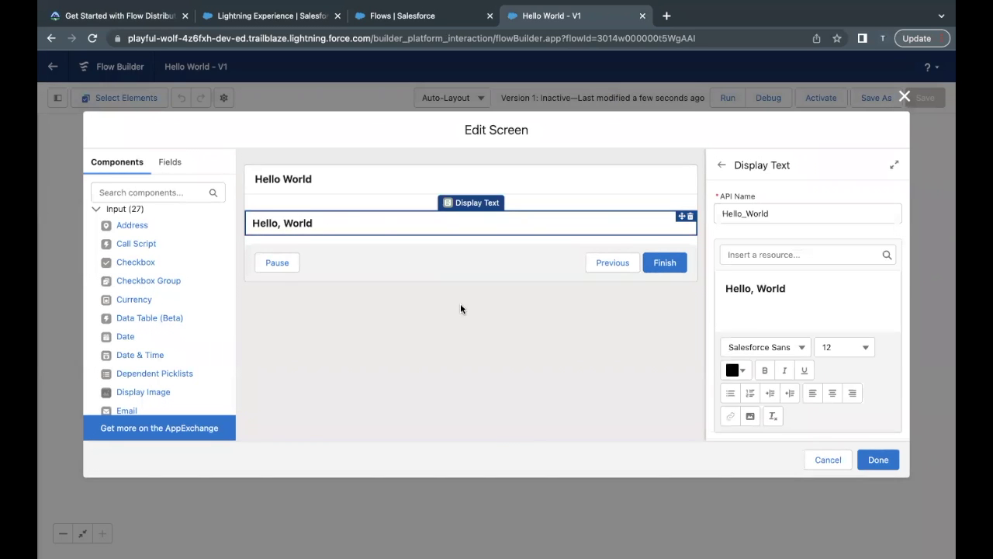
left_click(824, 460)
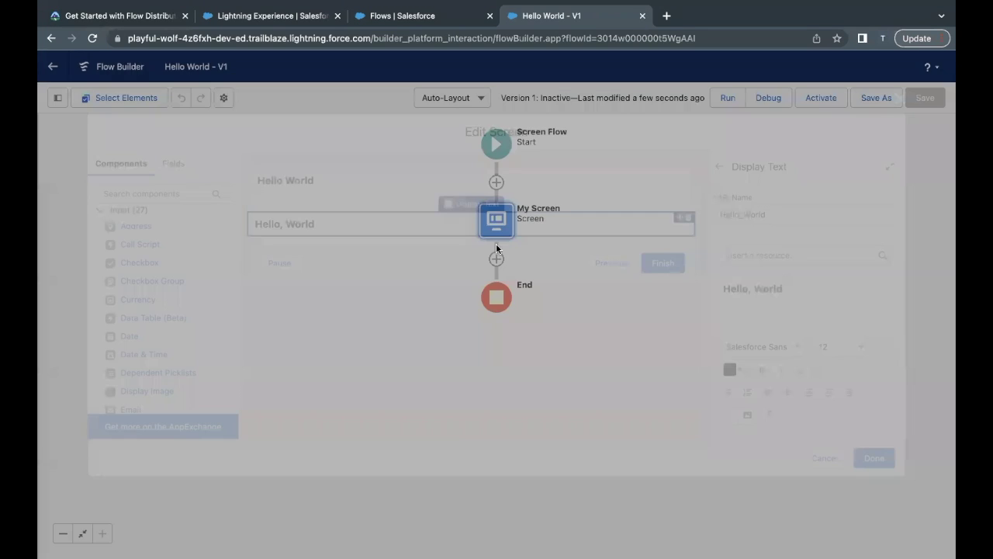
Activate the Hello World flow and submit the Trailhead challenge for checking.
left_click(821, 101)
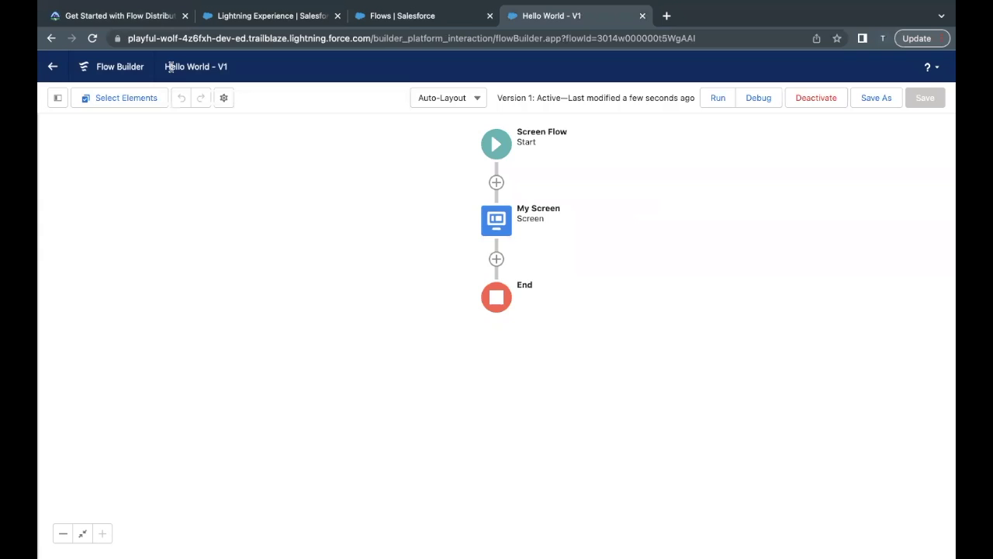
left_click(120, 15)
scroll(294, 231, "down", 1)
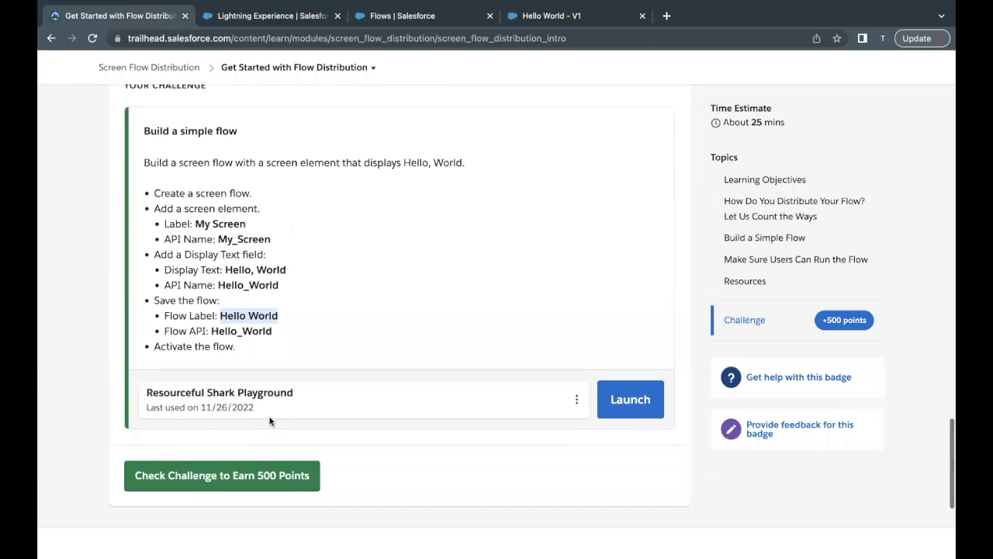
left_click(224, 475)
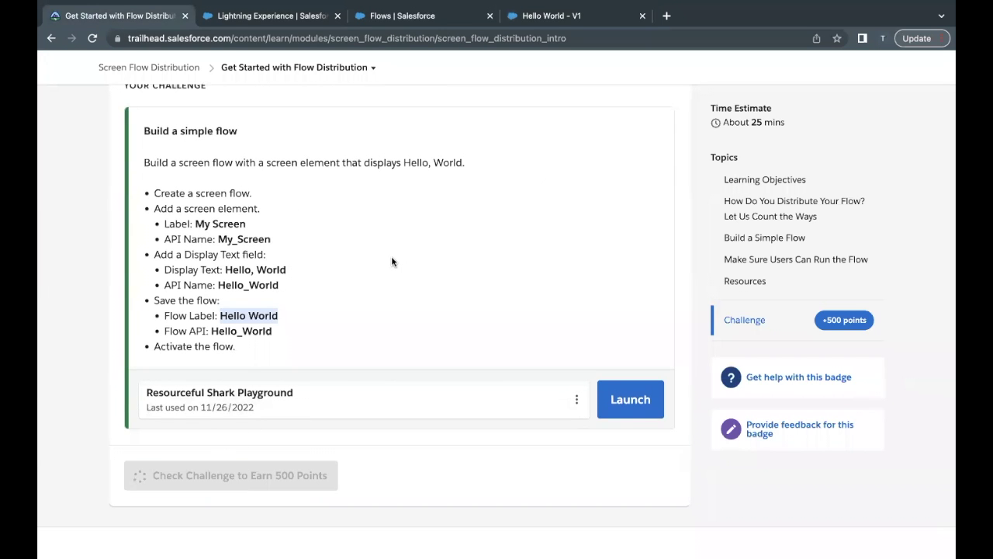
left_click(381, 264)
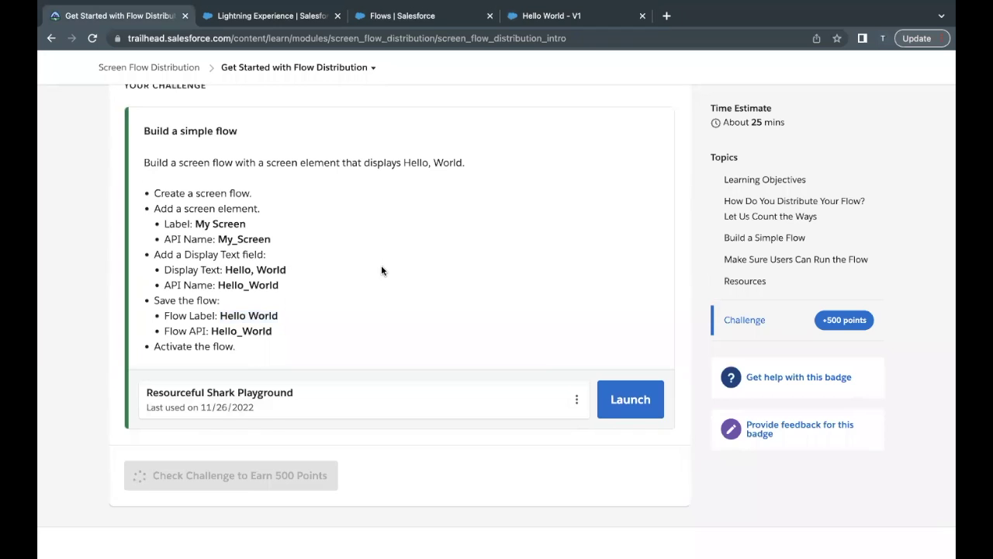